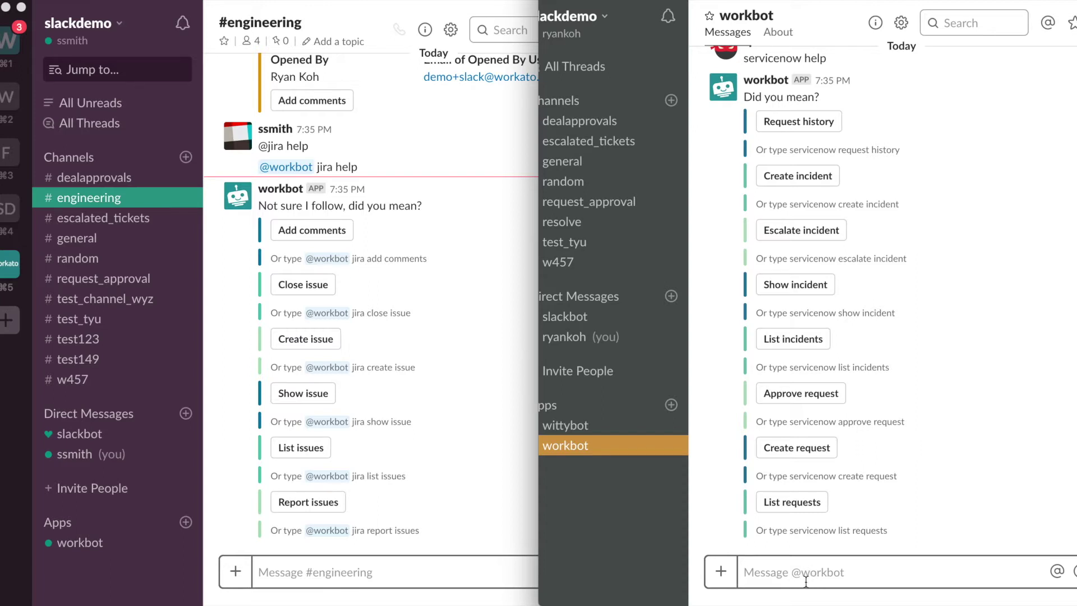
Ask workbot to "create servicenow incident" in its direct message and set the urgency to 1.
type("create servicenow")
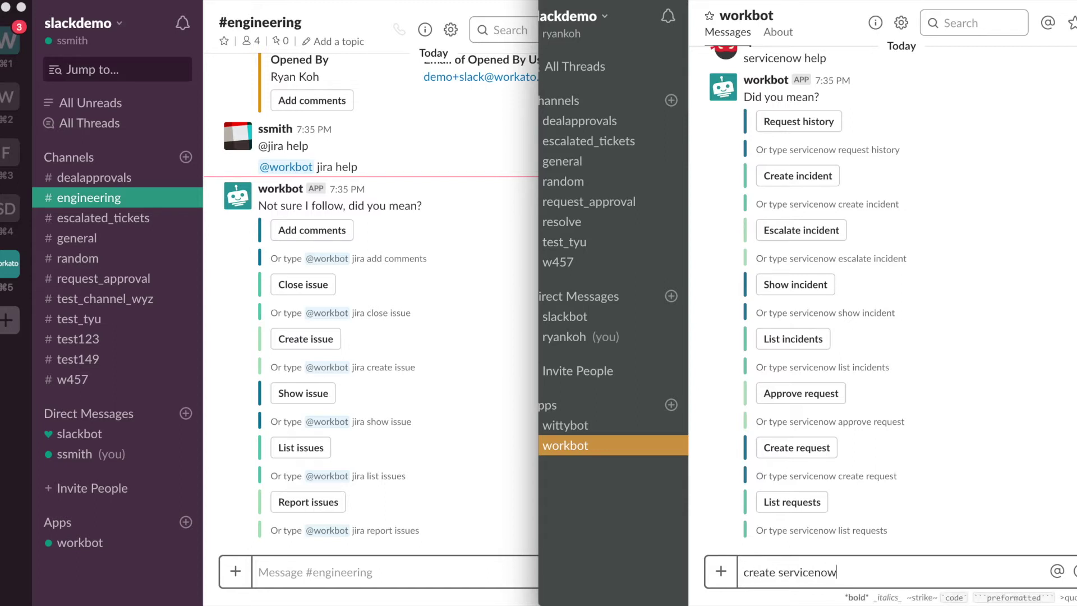
type(" incident")
key("Return")
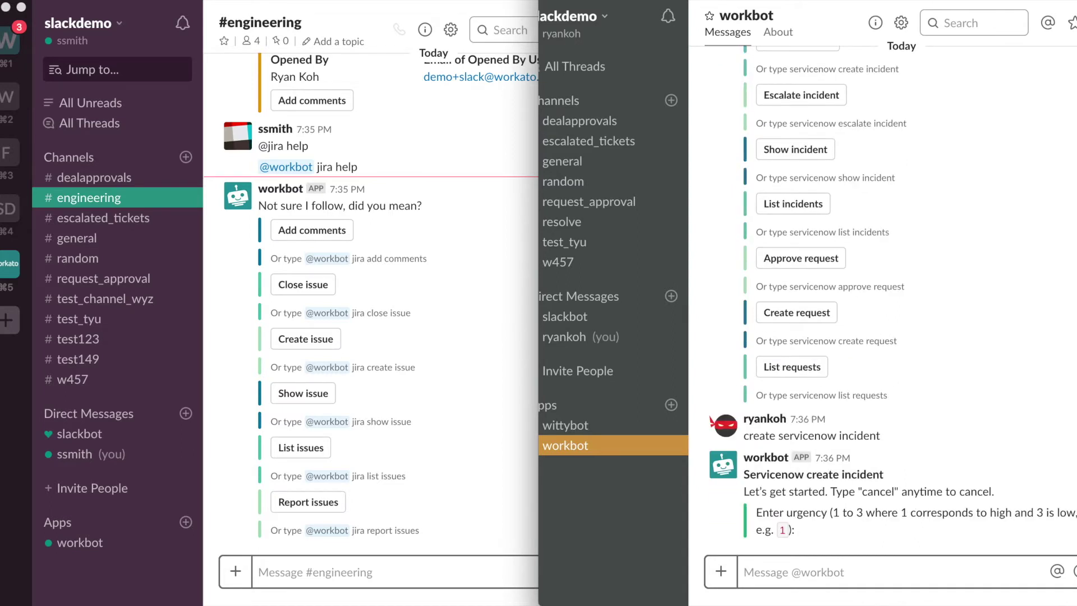
type("1")
key("Return")
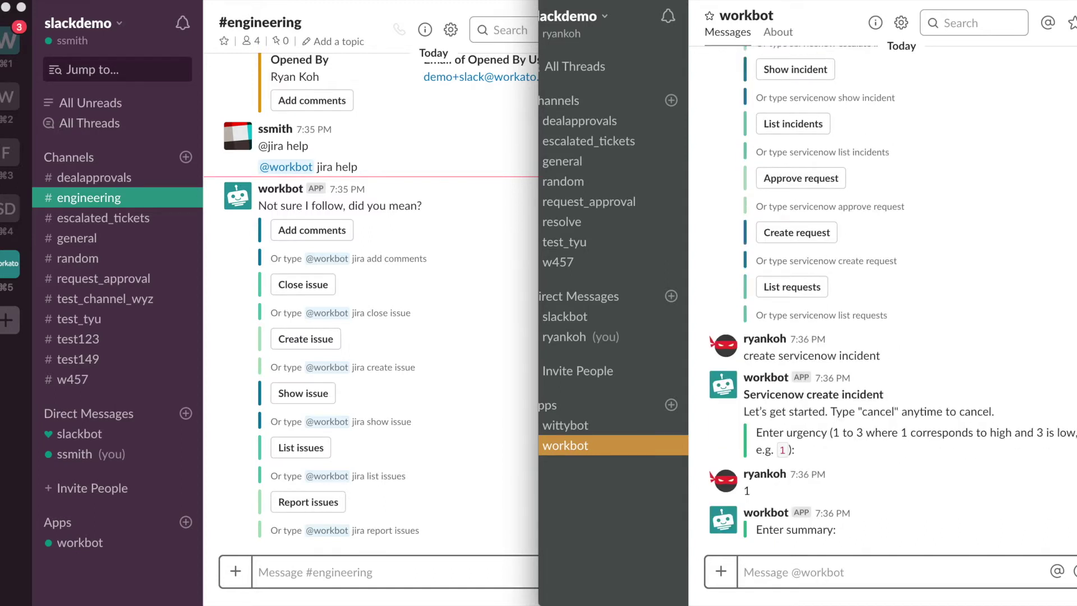
Give the incident the summary "Servers not working" and the description "2nd floor main room".
type("Servers")
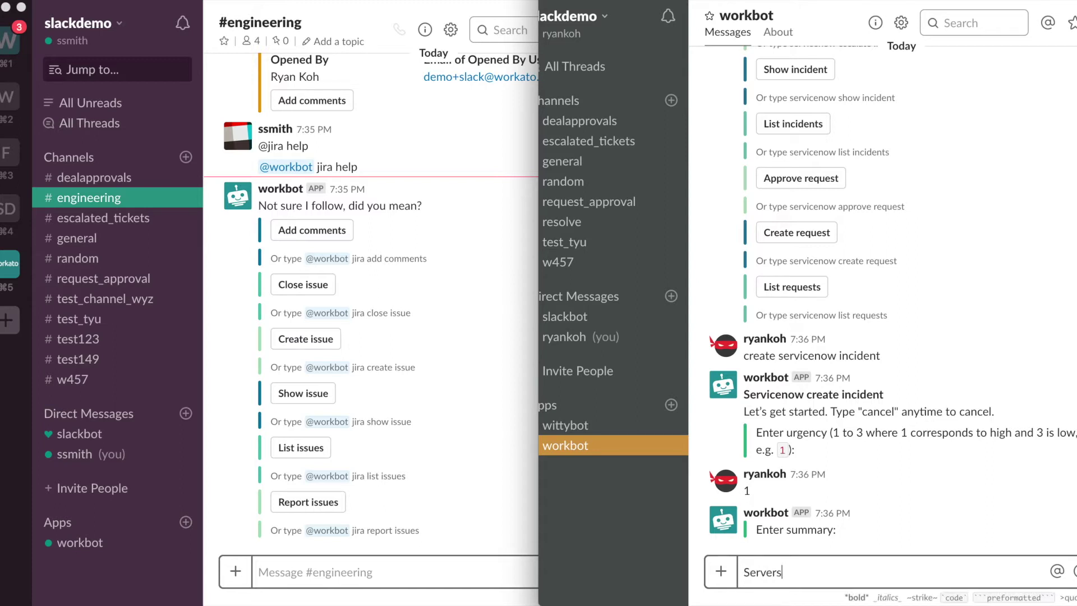
type(" not working")
key("Return")
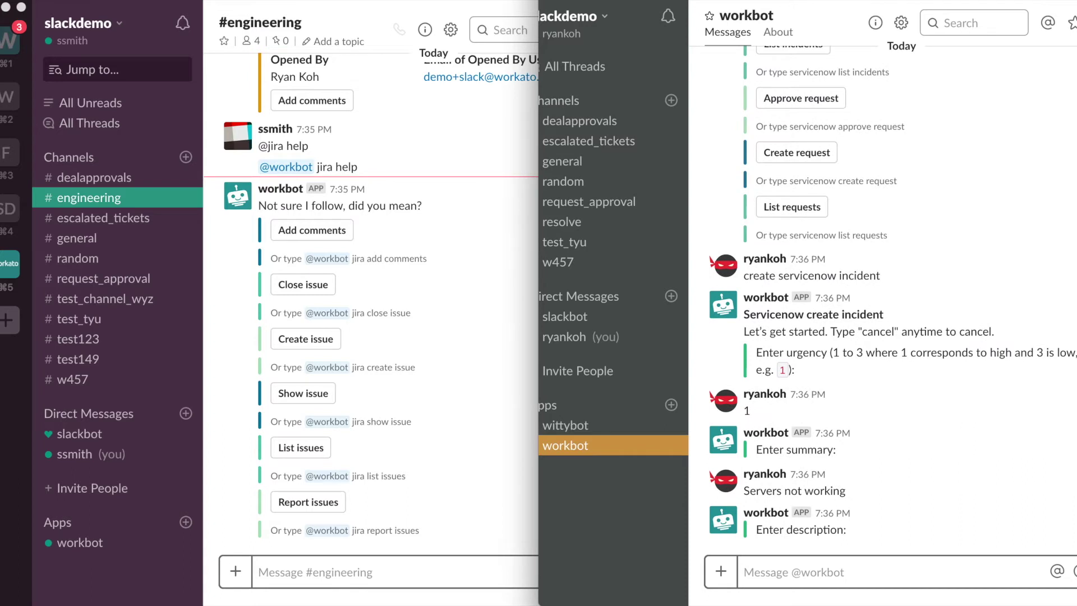
type("2nd floo")
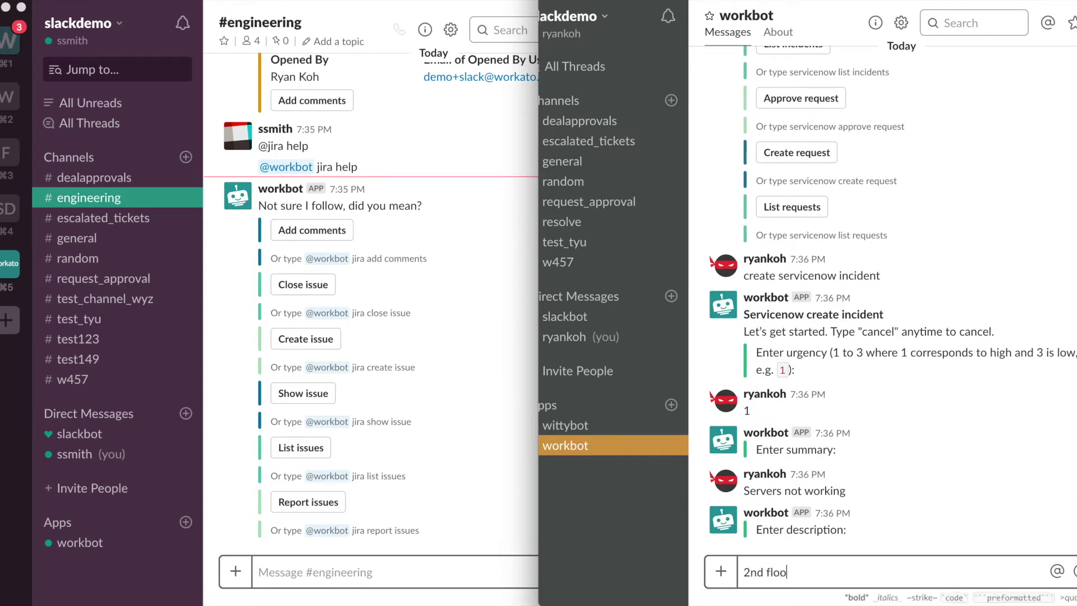
type("r main room")
key("Return")
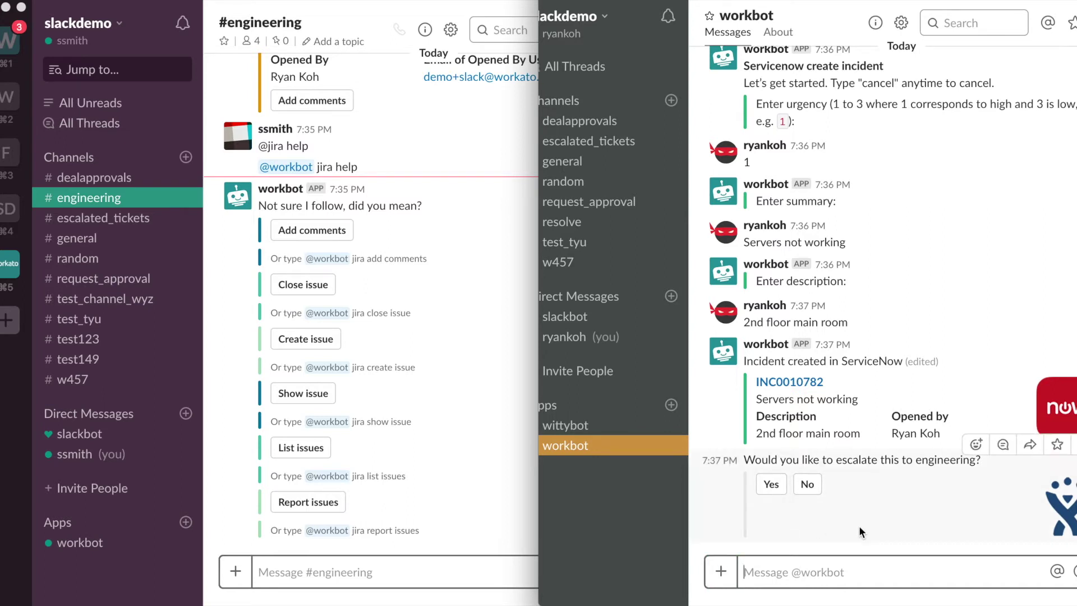
Escalate the incident to engineering and open the resulting Jira issue from the #engineering channel to review its details.
left_click(773, 492)
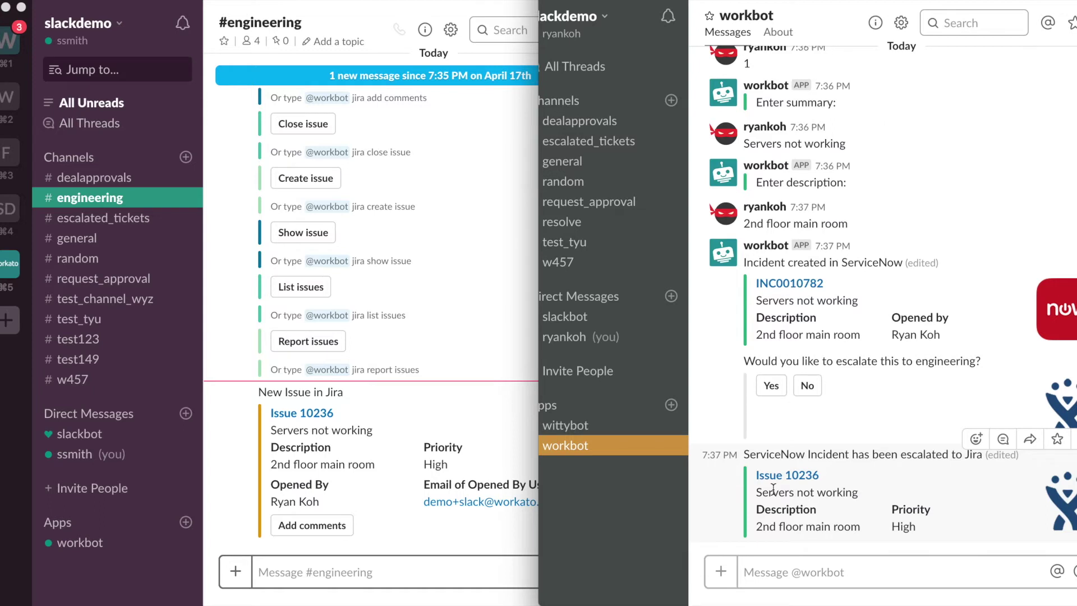
left_click(477, 569)
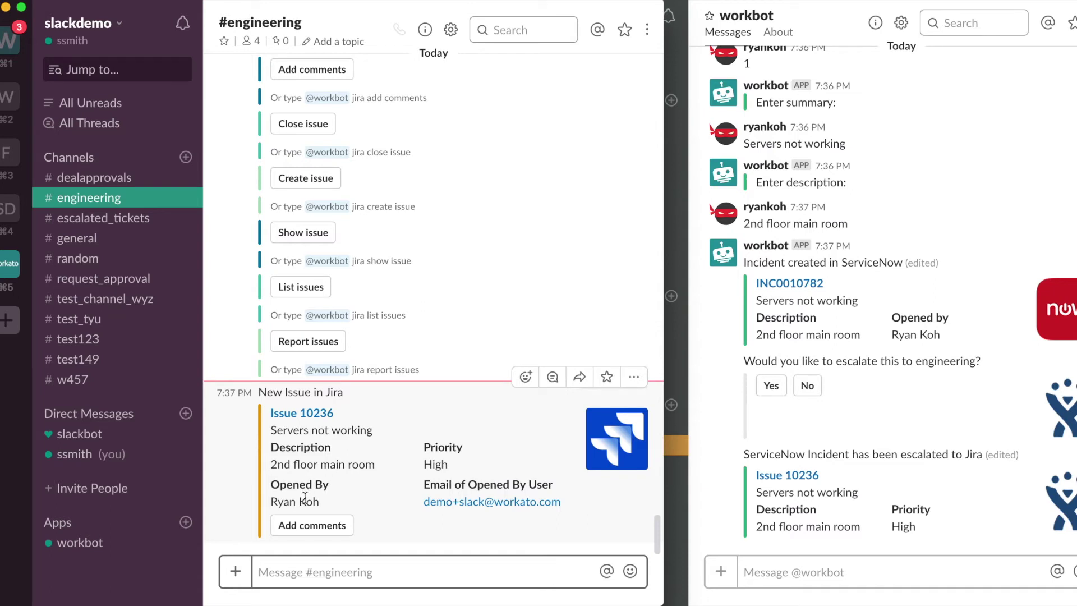
left_click(312, 415)
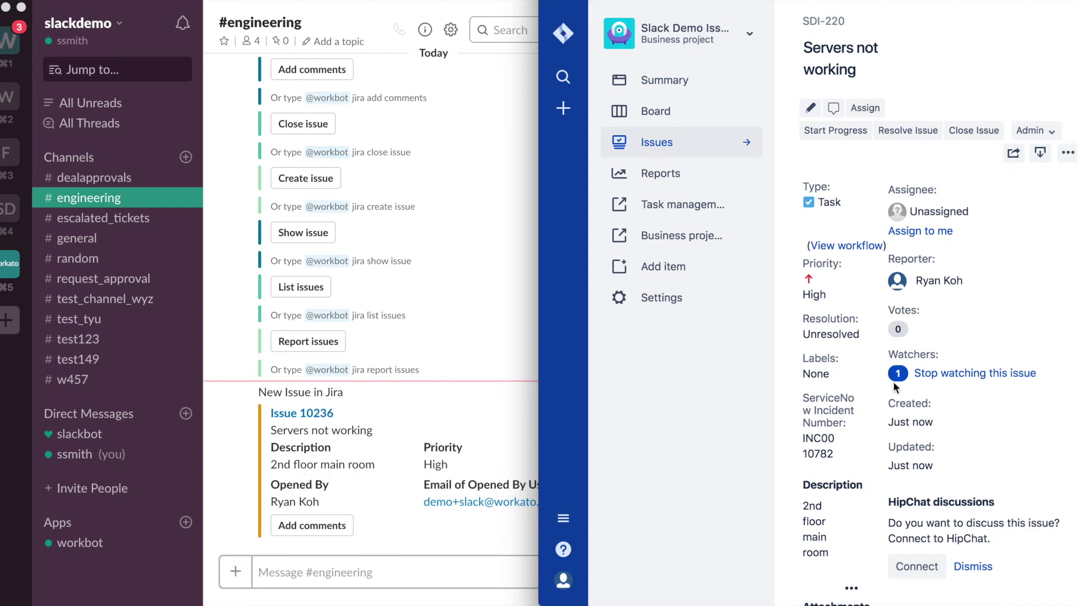
scroll(1013, 450, "down", 3)
scroll(1012, 449, "down", 2)
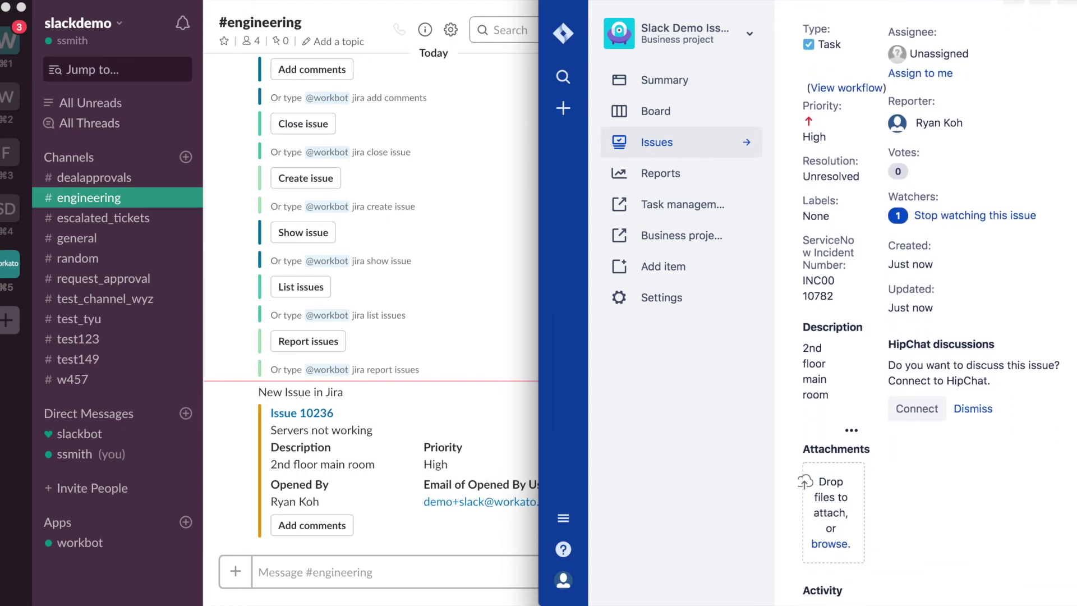
key("super+Tab")
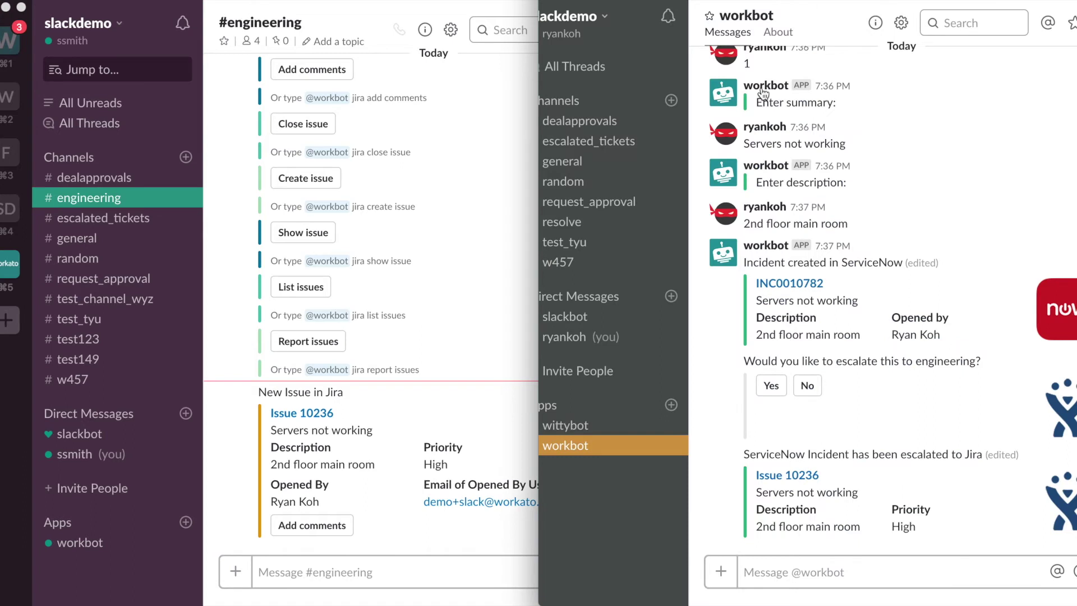
left_click(417, 570)
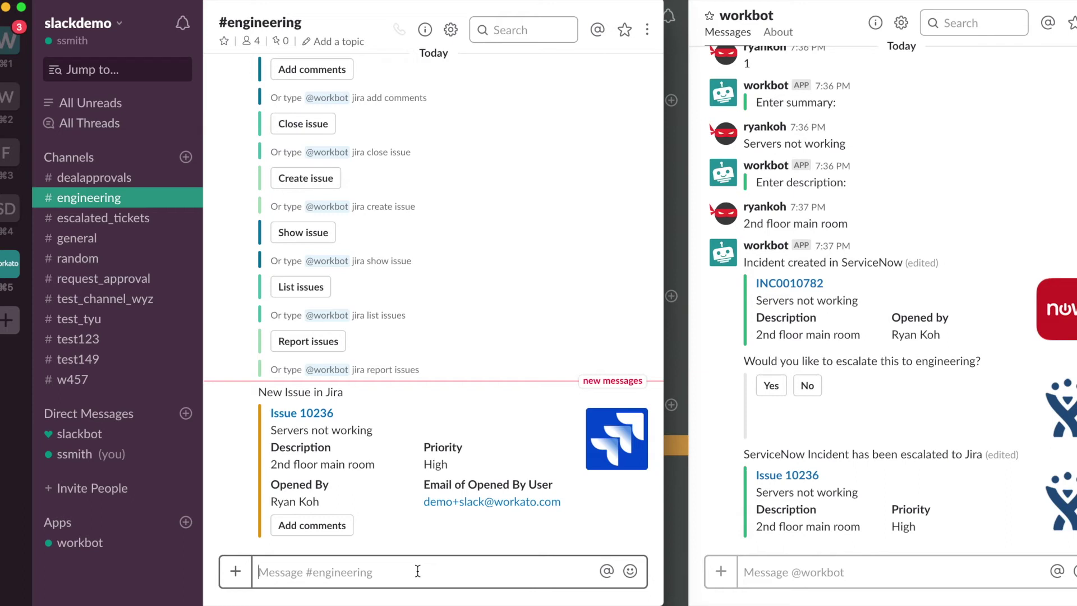
type("@workbot ")
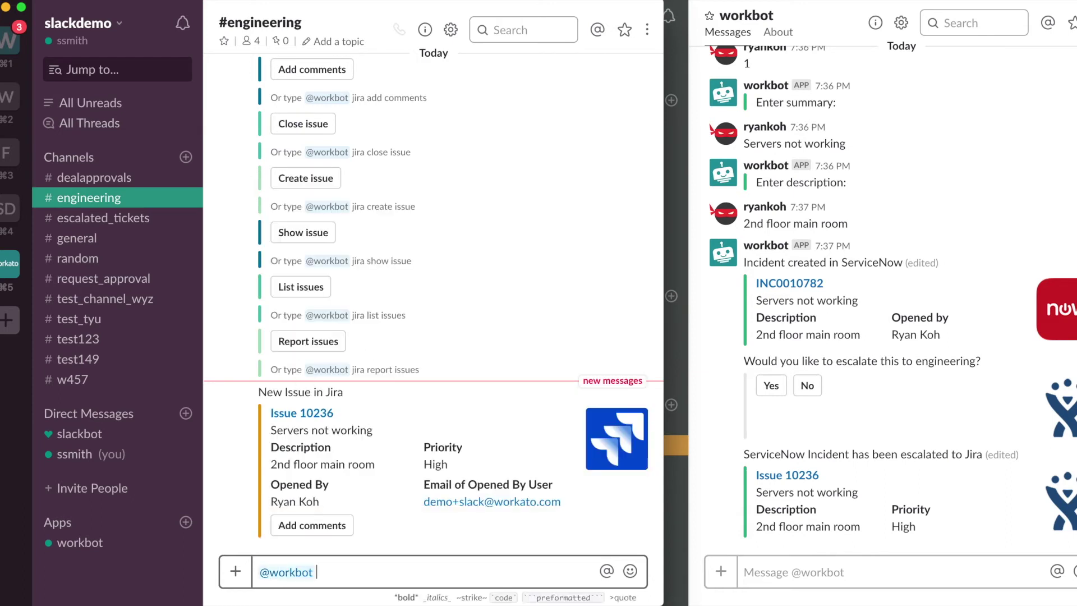
type("addc")
key("BackSpace")
type("comments jira")
key("Return")
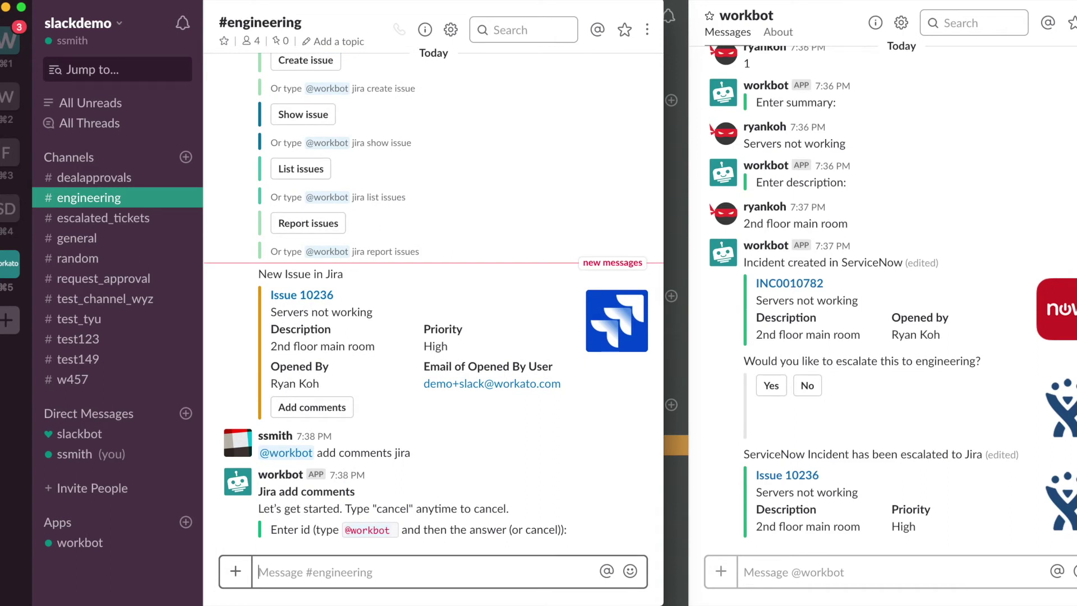
type("@wor")
key("Return")
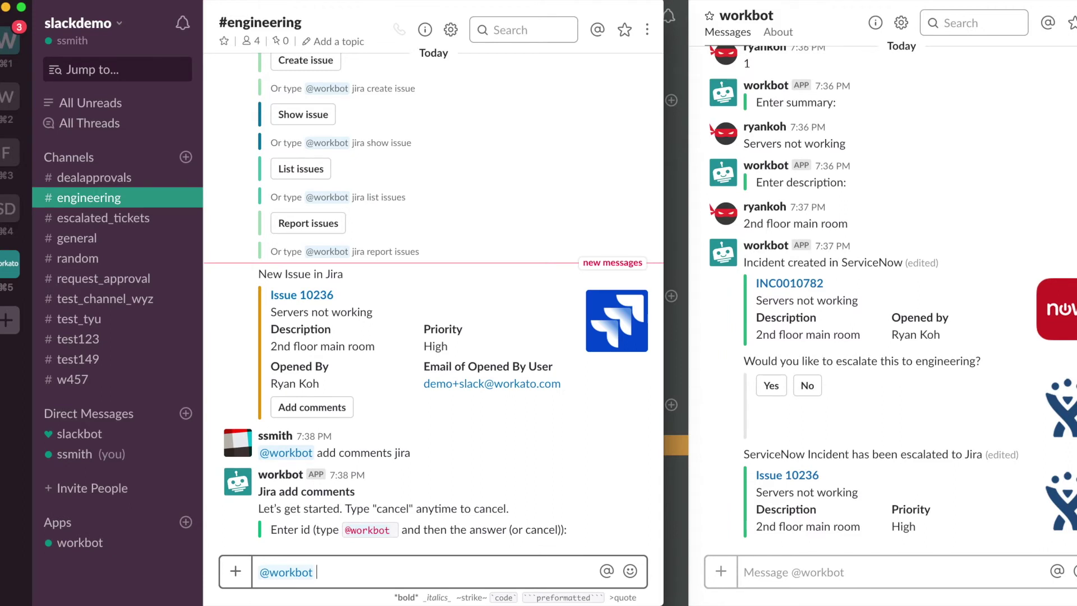
type("10236")
key("Return")
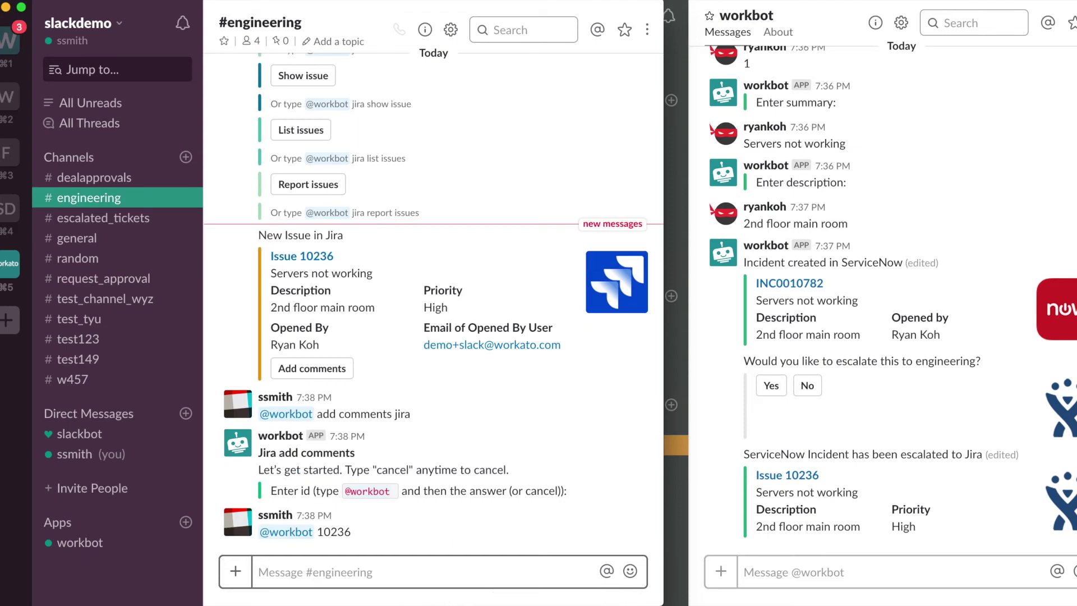
type("@")
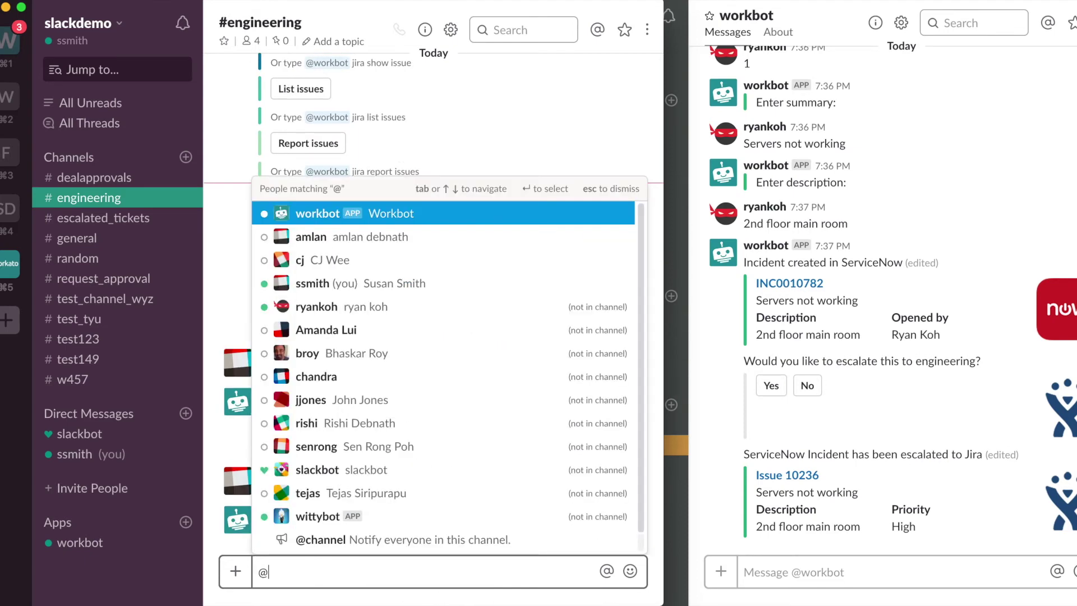
key("Return")
type("I")
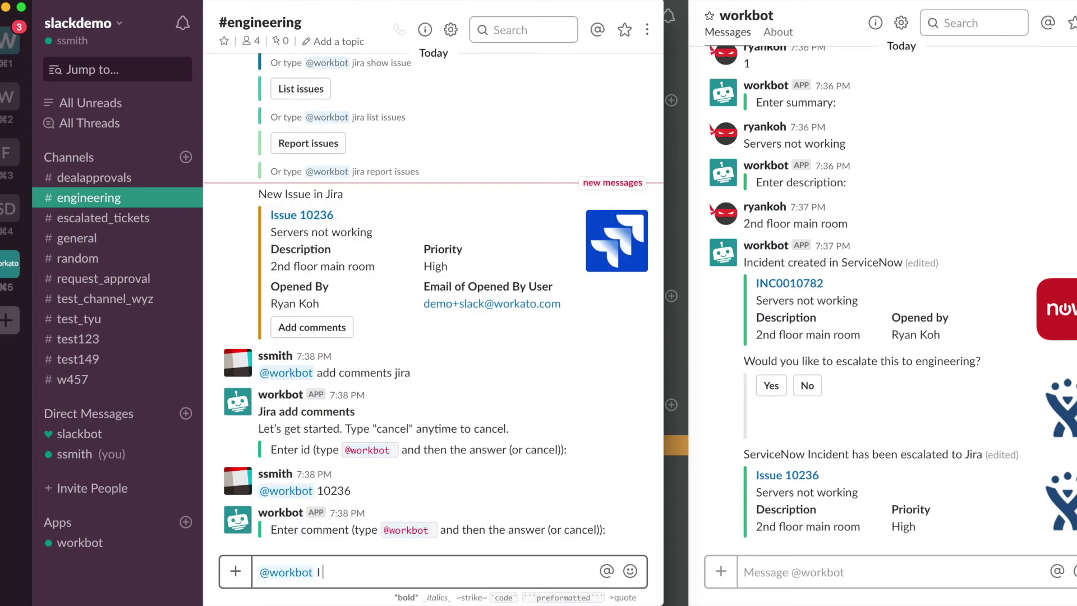
type(" will get it fixed soon!")
key("Return")
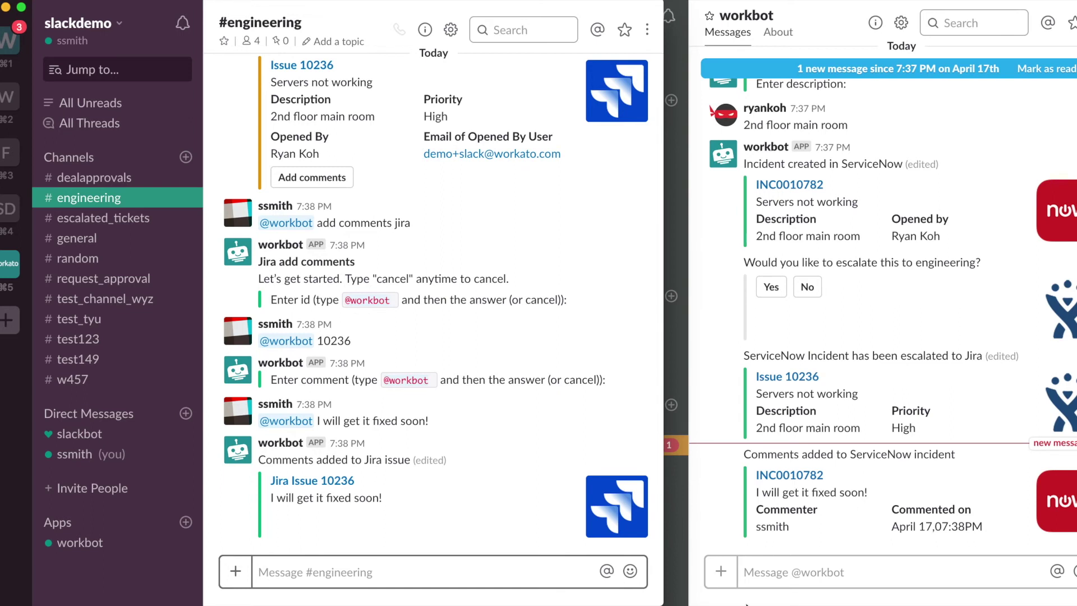
left_click(825, 567)
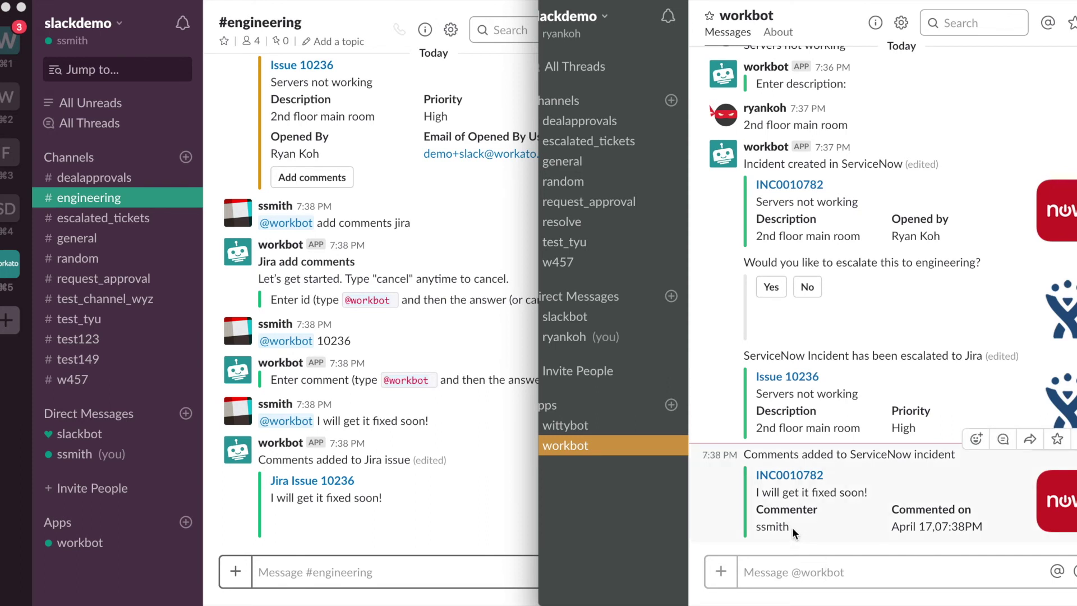
left_click(829, 569)
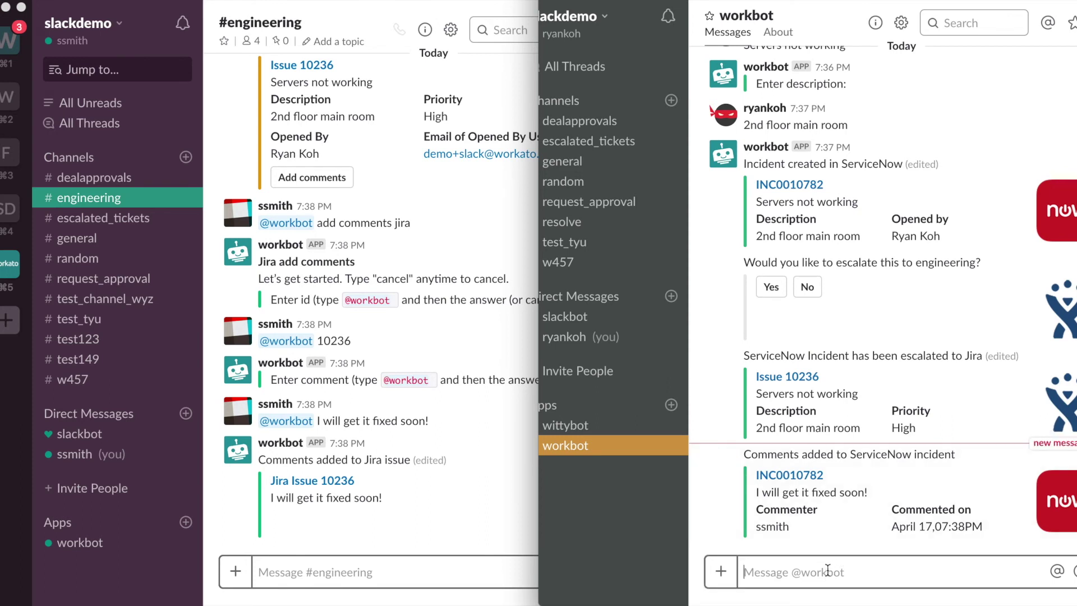
left_click(491, 571)
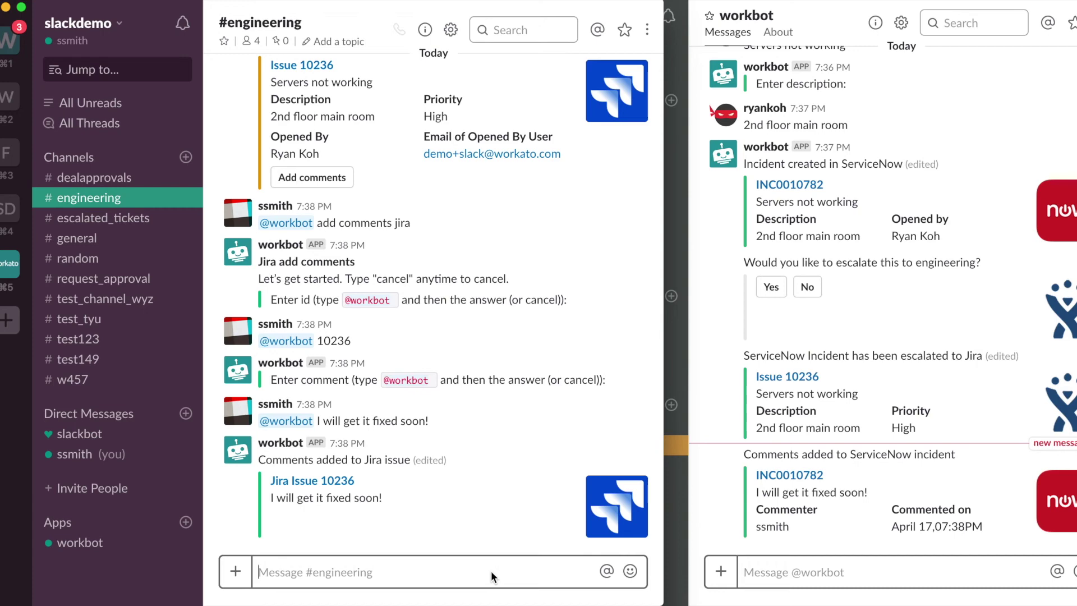
type("@wo")
key("Tab")
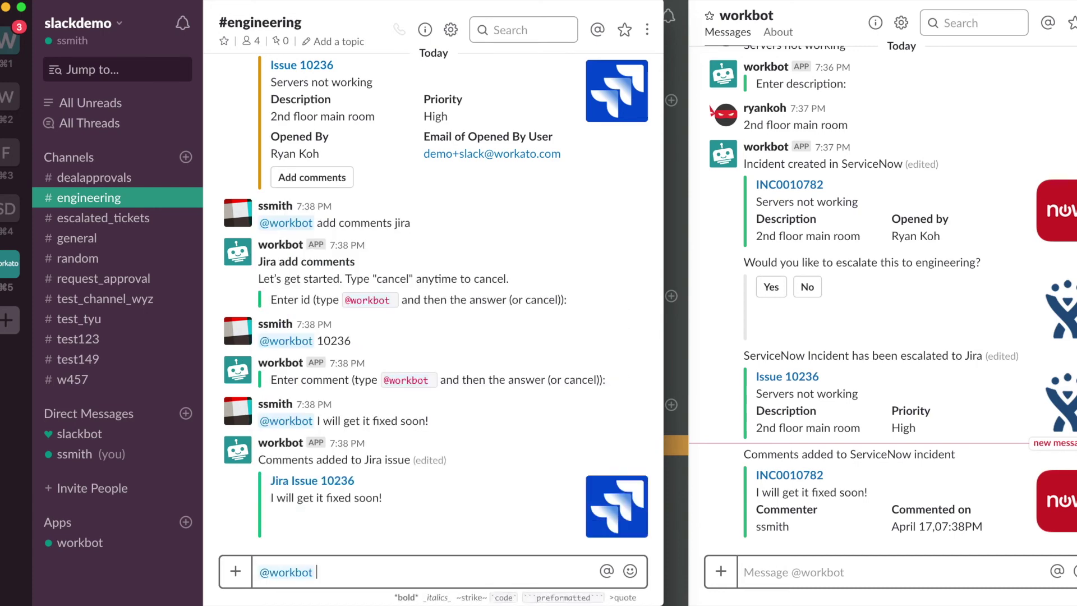
type("close jira issue")
key("Return")
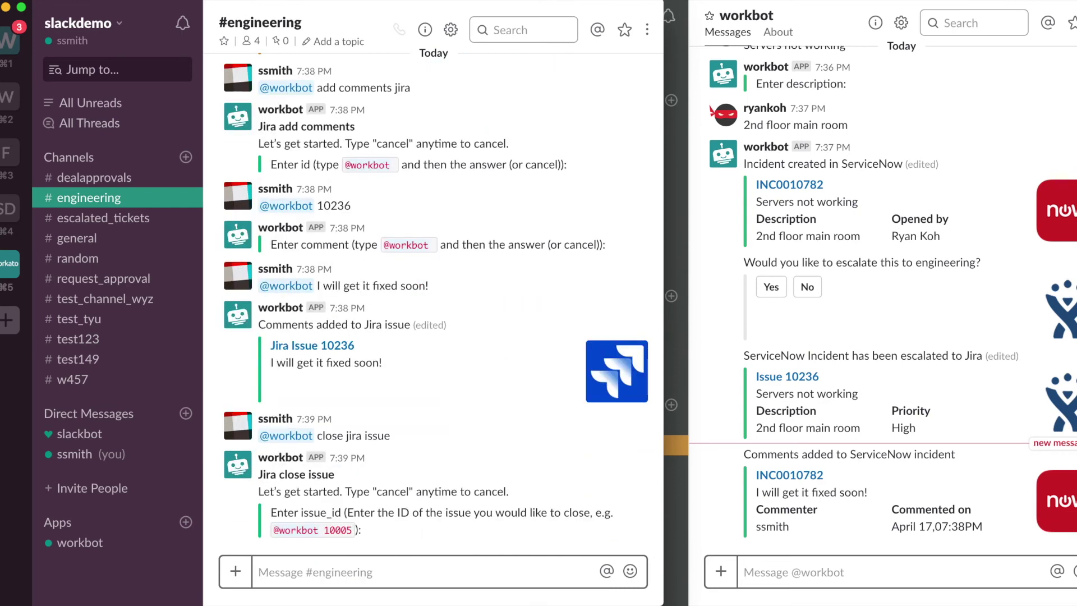
type("@wo")
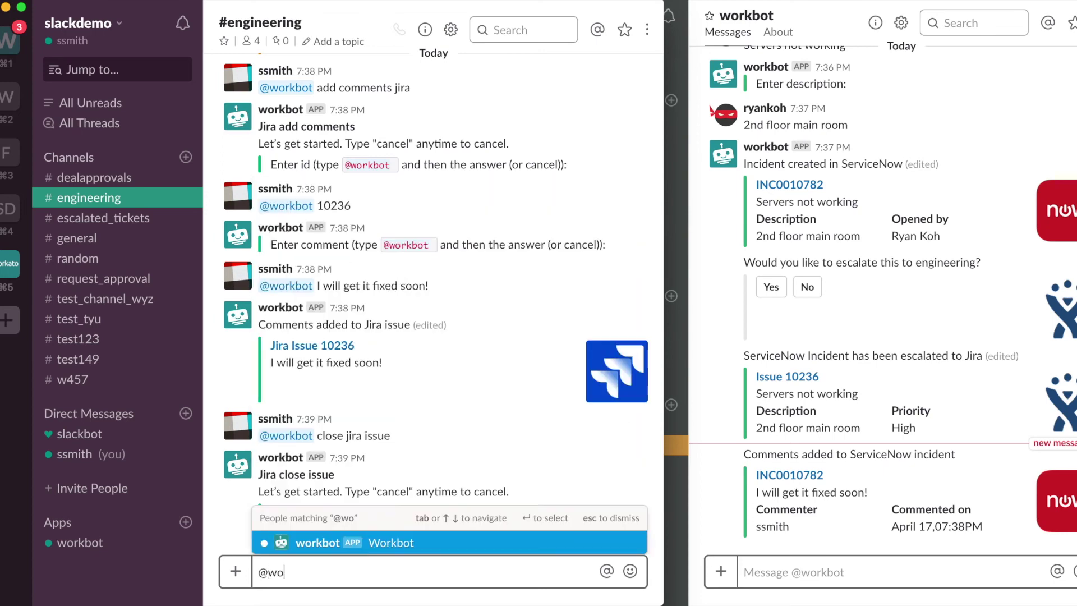
key("Tab")
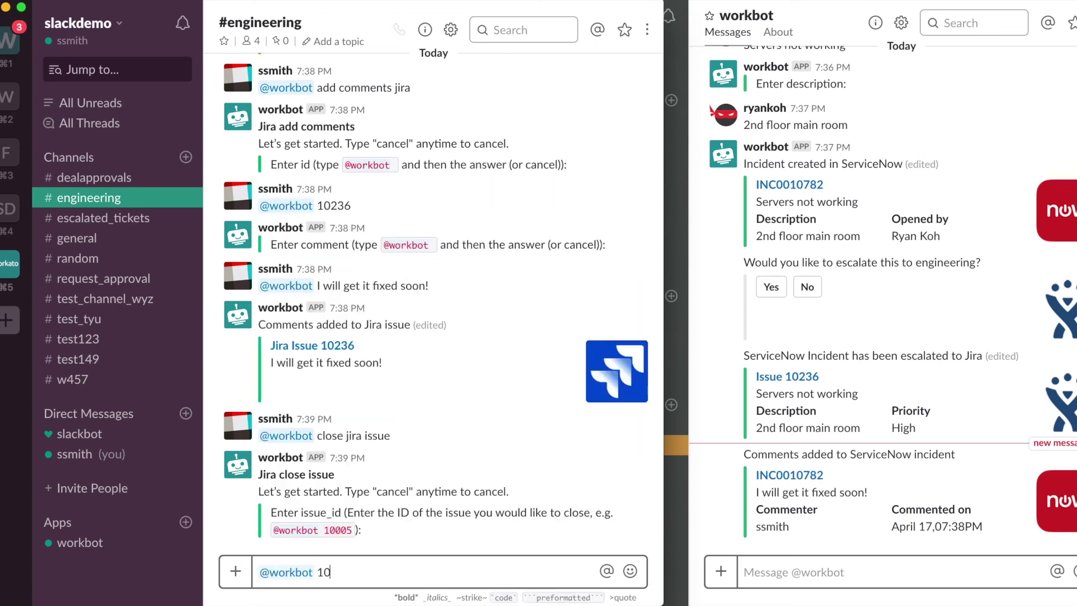
type("236")
key("Return")
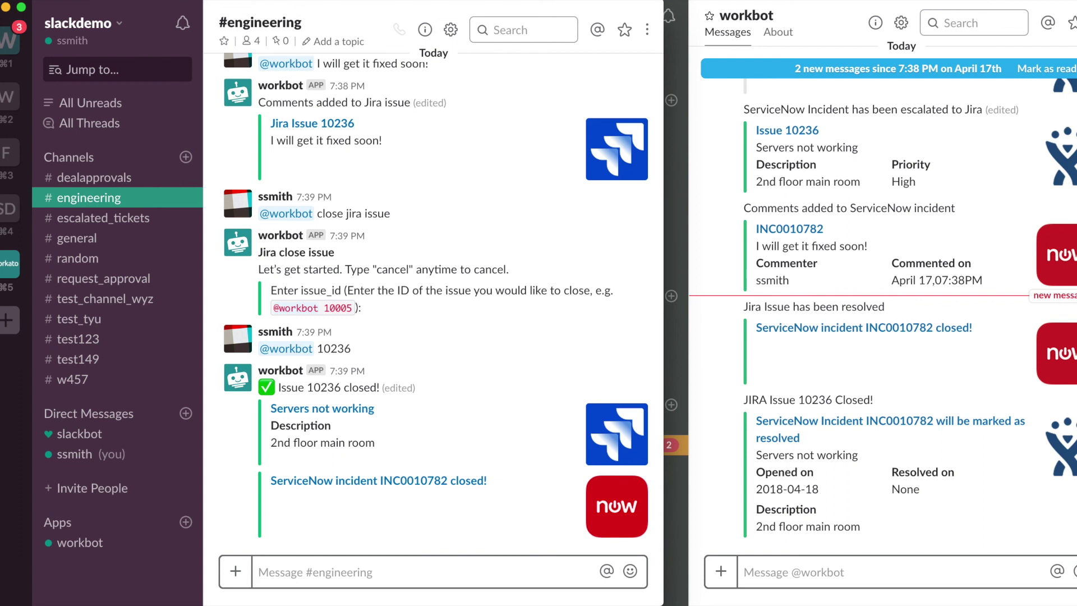
left_click(841, 575)
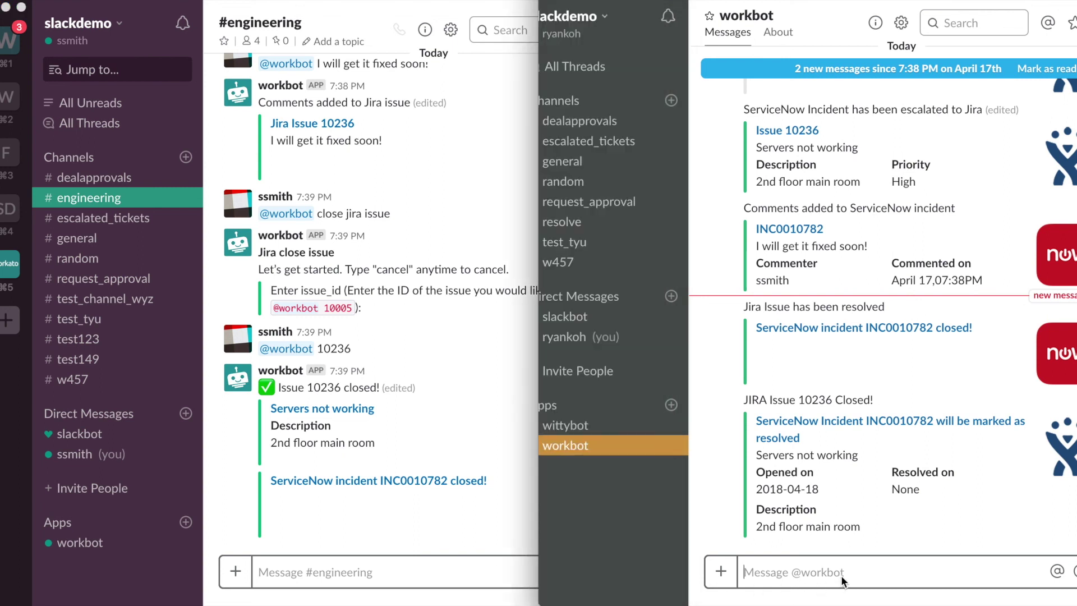